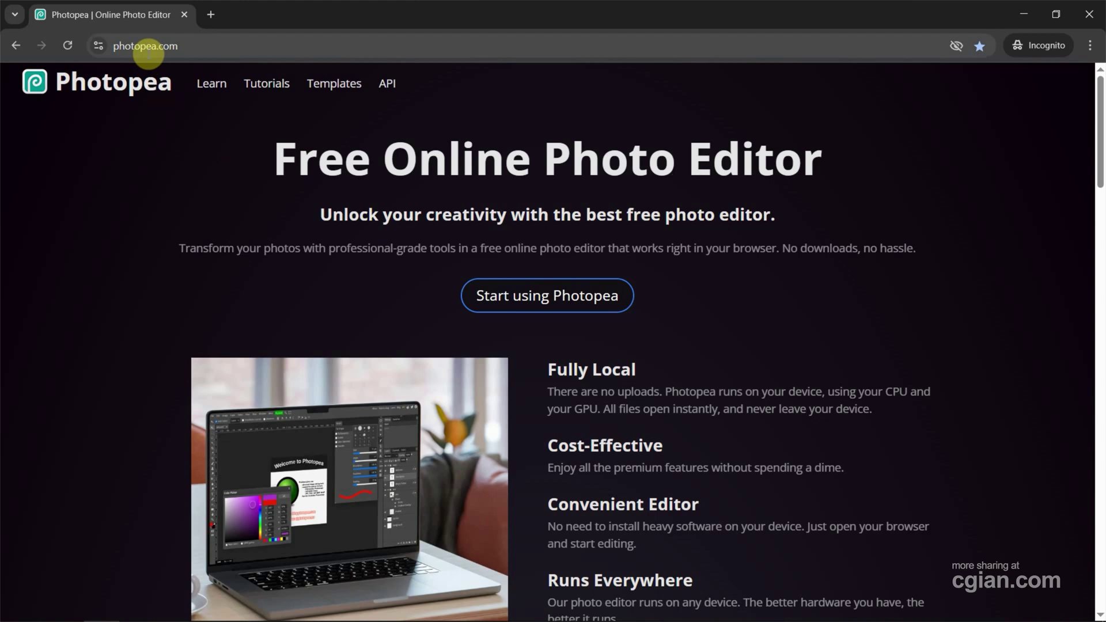
Start a new Photopea project from the Youtube Thumbnail 1280×720 preset.
click(484, 299)
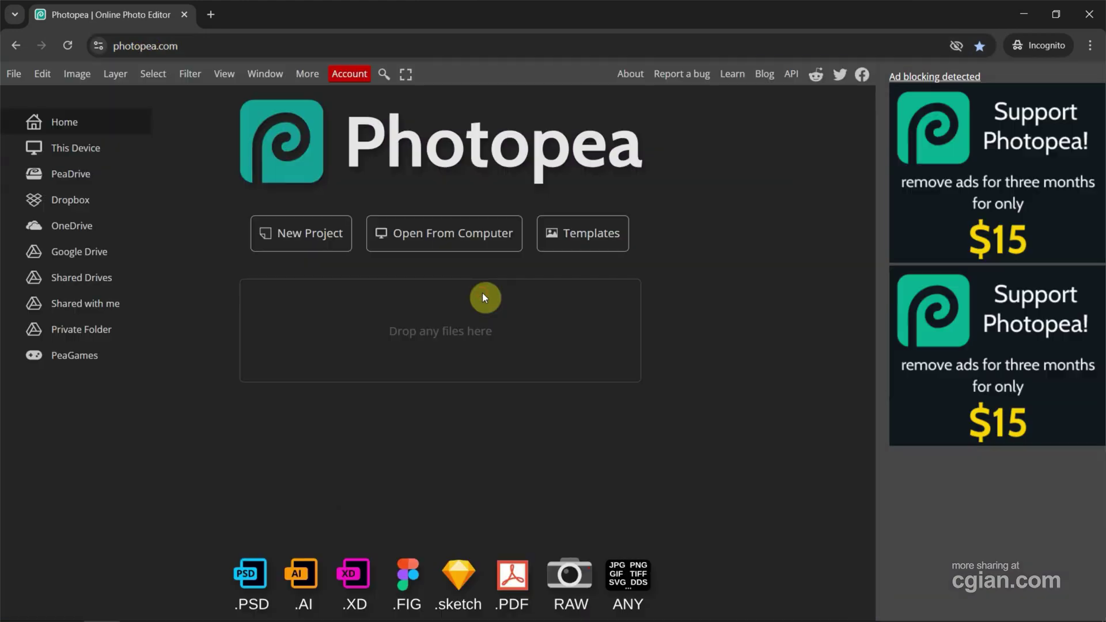
click(317, 244)
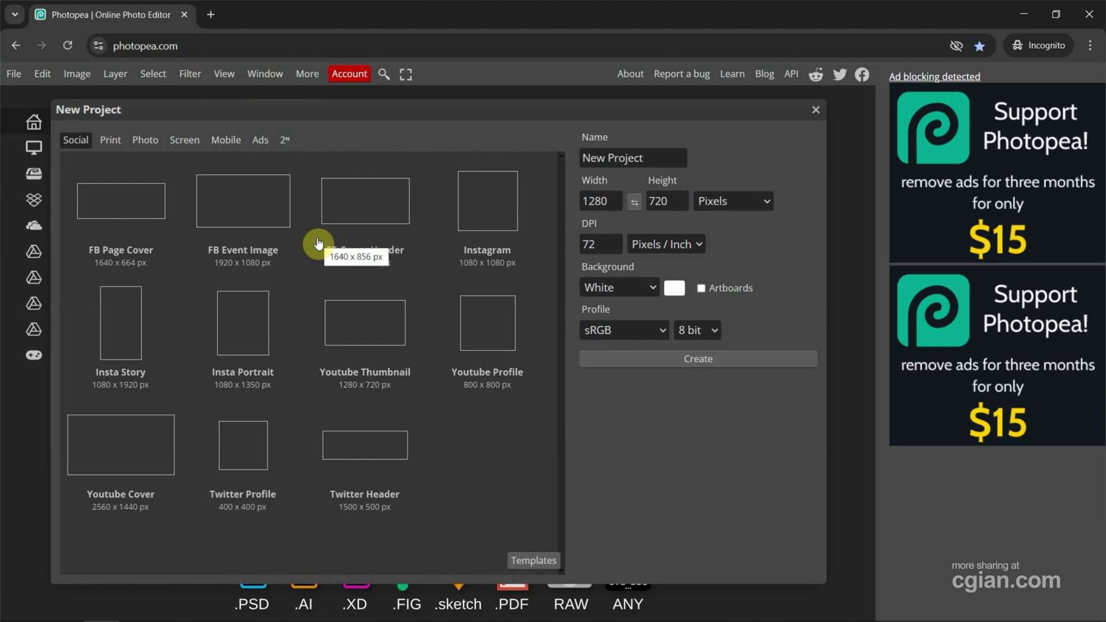
click(363, 327)
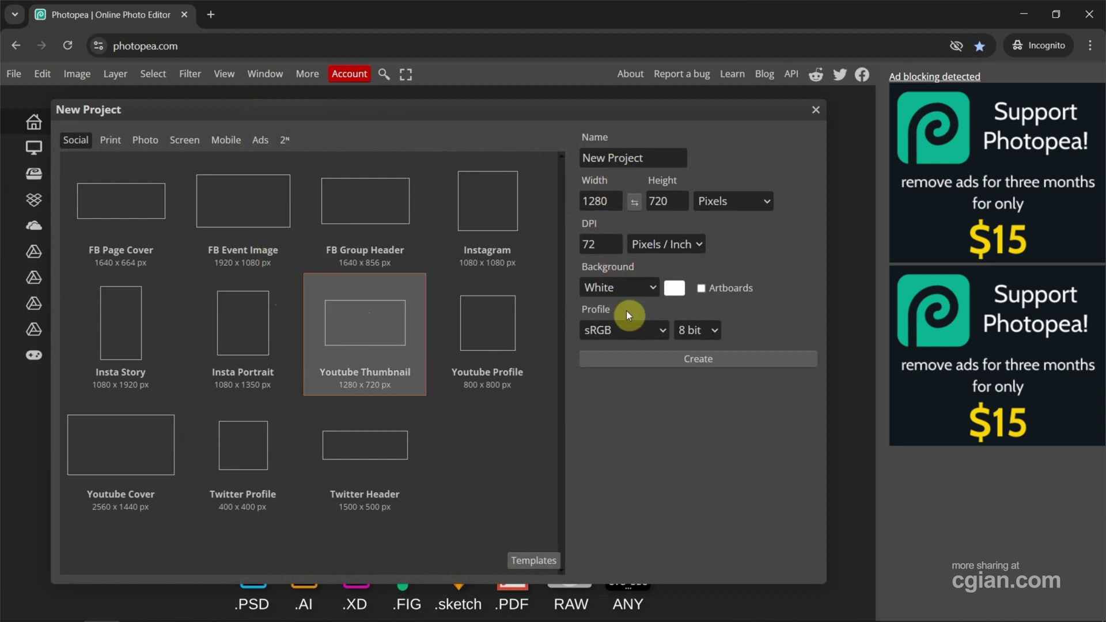
click(629, 360)
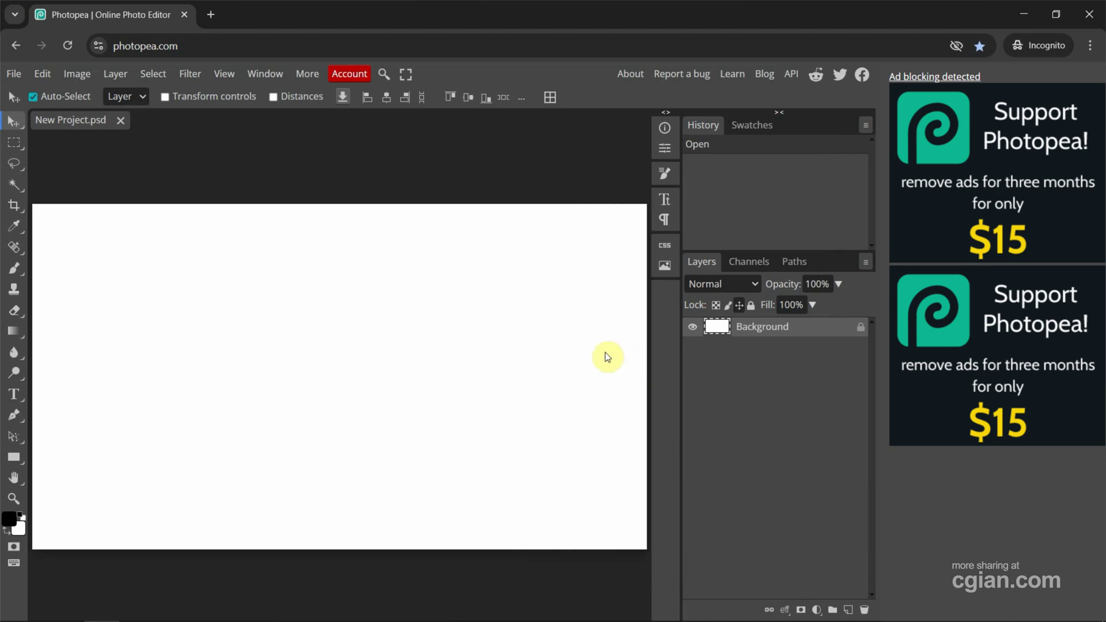
Switch the shape tool group to the Rectangle tool.
right_click(18, 457)
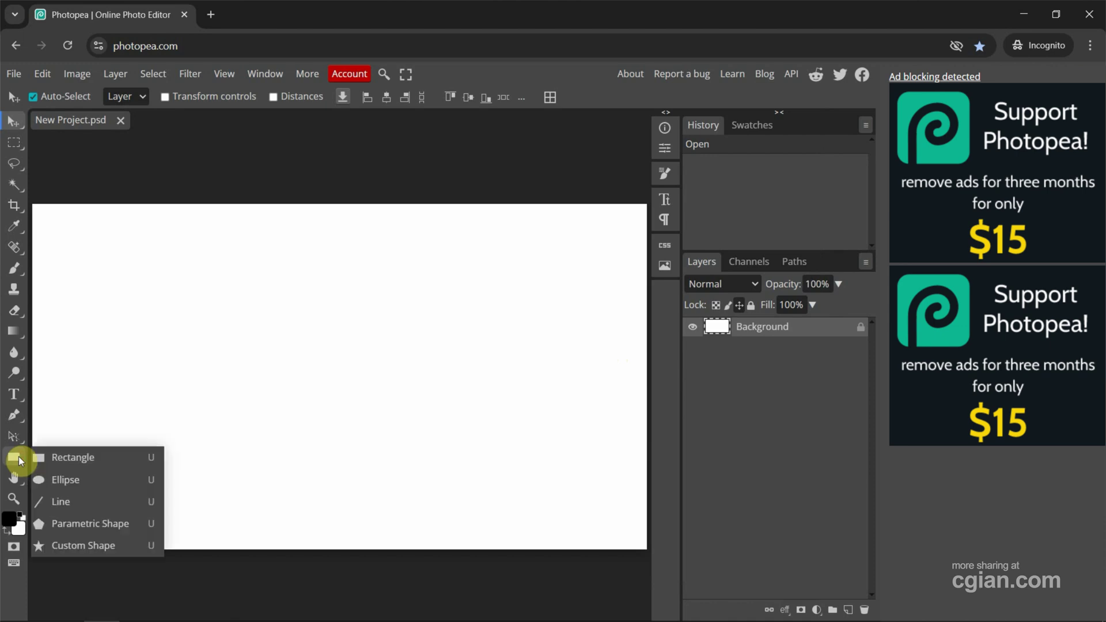
click(72, 458)
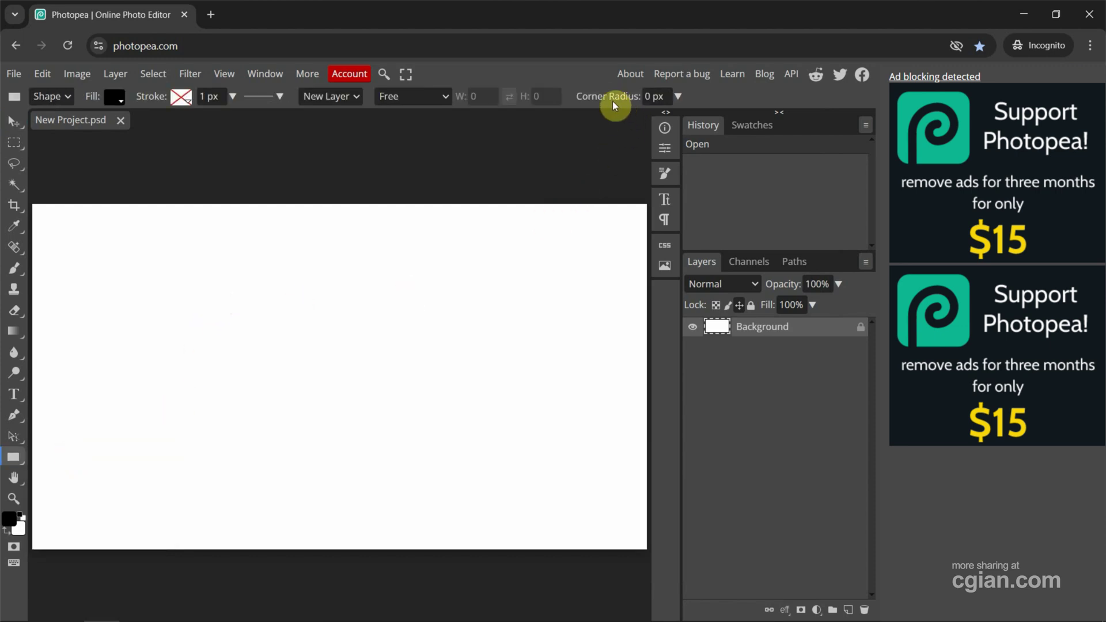
Enter 40 px as the Rectangle tool's corner radius in the options bar.
click(653, 96)
text(18)
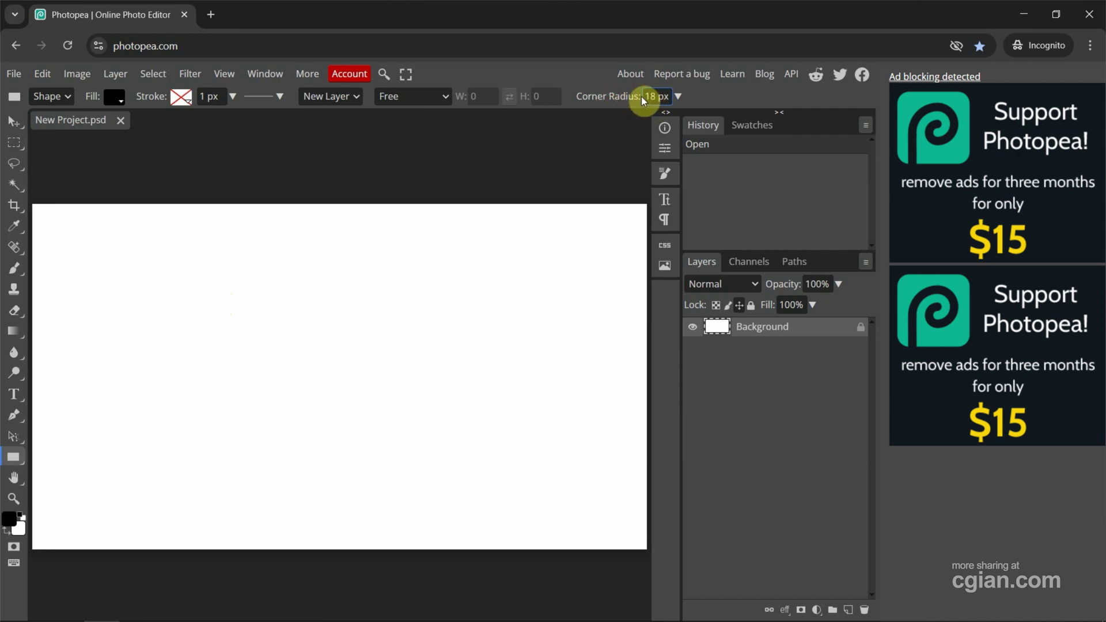
text(9)
key(BackSpace)
text(16)
scroll(651, 97, down, 1)
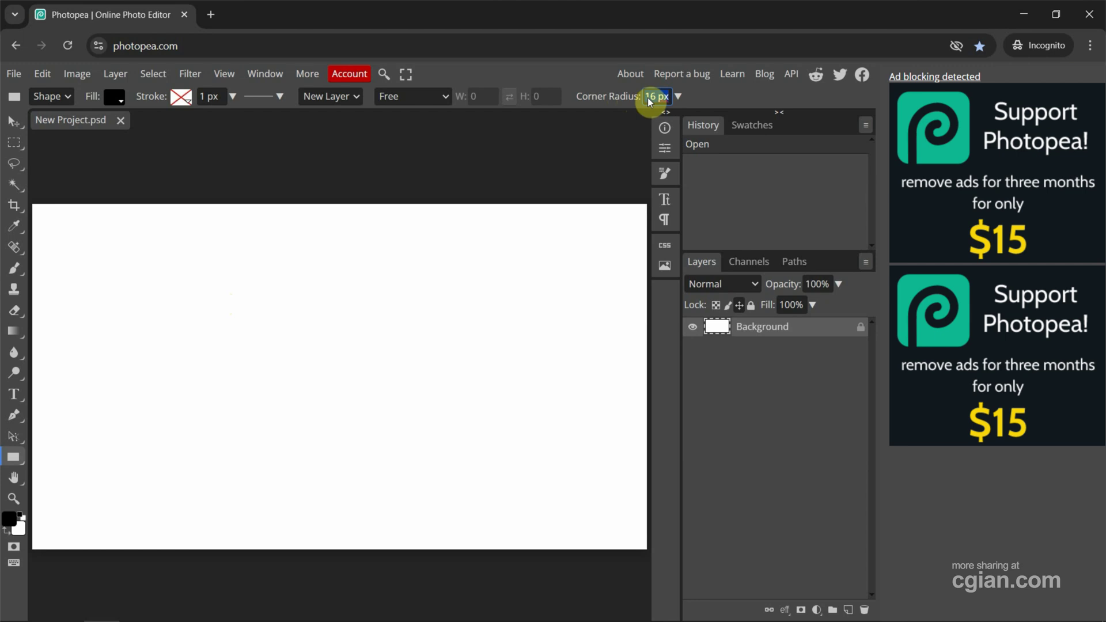
text(30)
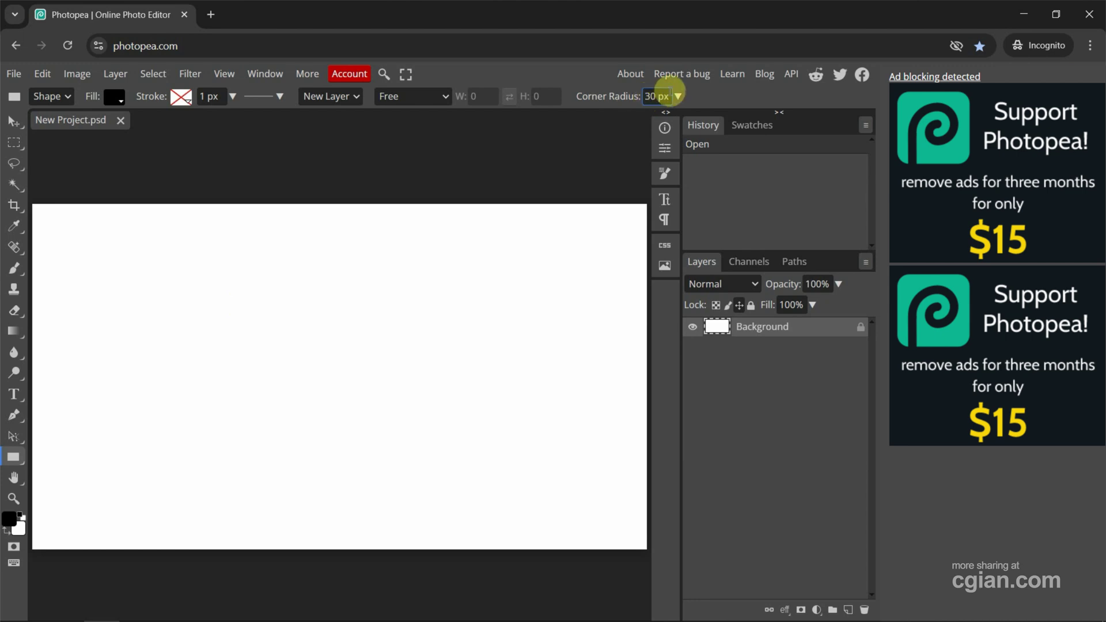
click(676, 96)
drag(640, 118, 655, 118)
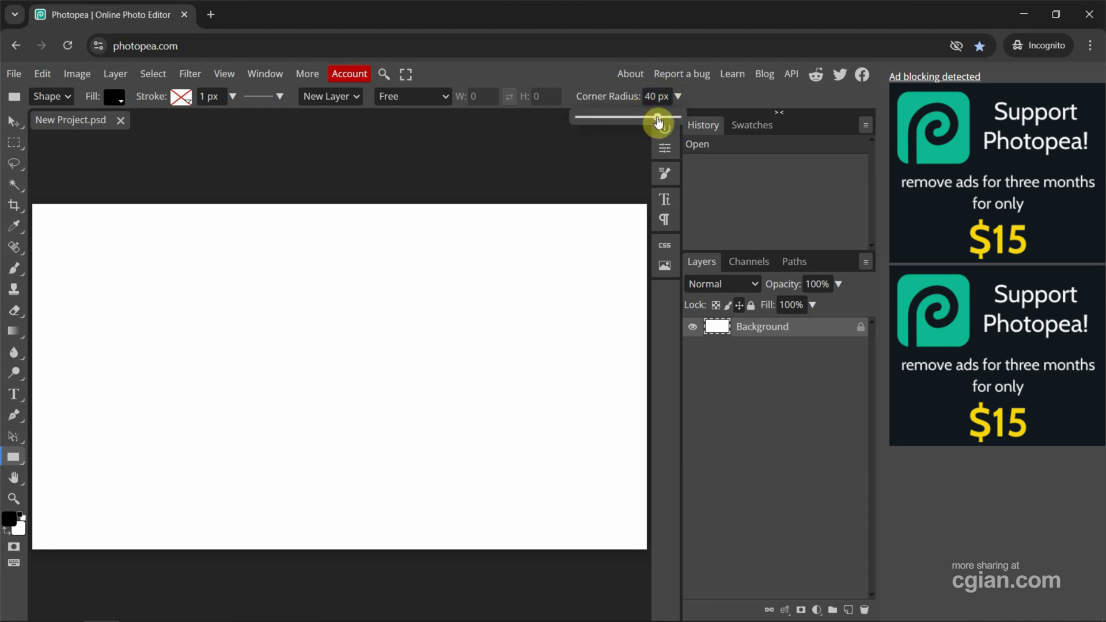
click(654, 96)
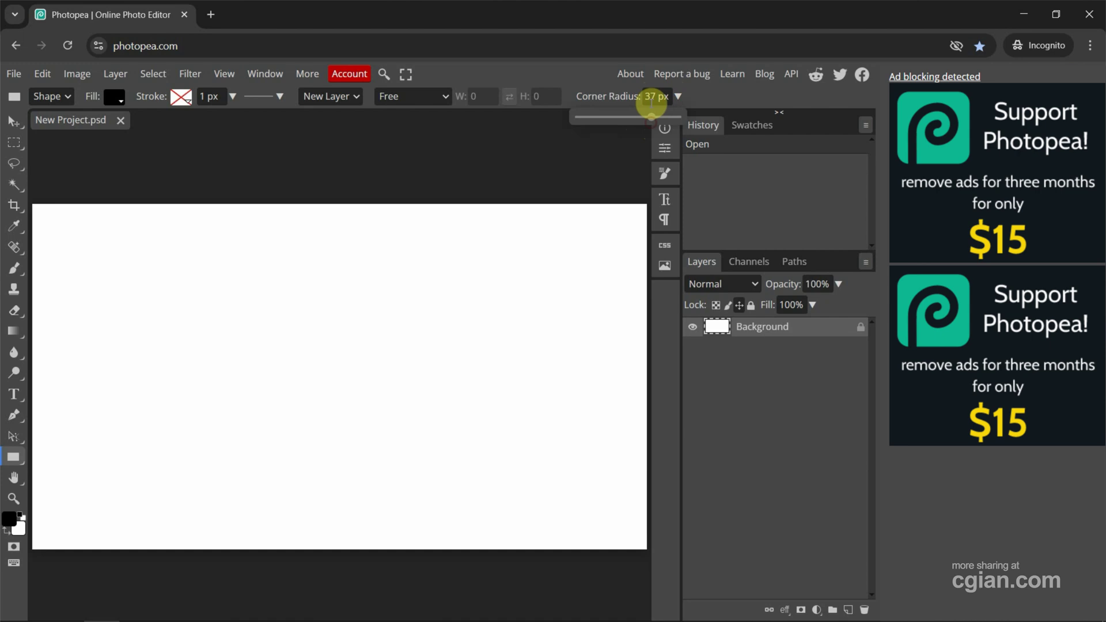
text(40)
key(Return)
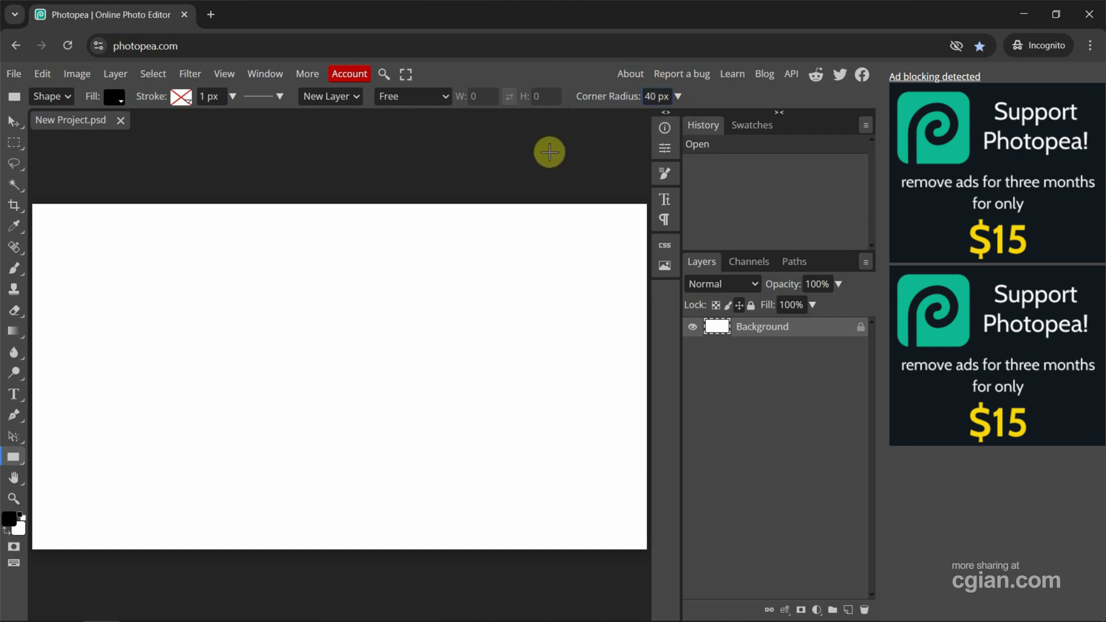
Drag out a black rounded square in the canvas's left half as Shape 1.
mouse_move(166, 263)
mouse_down()
mouse_move(467, 421)
mouse_move(493, 451)
mouse_up()
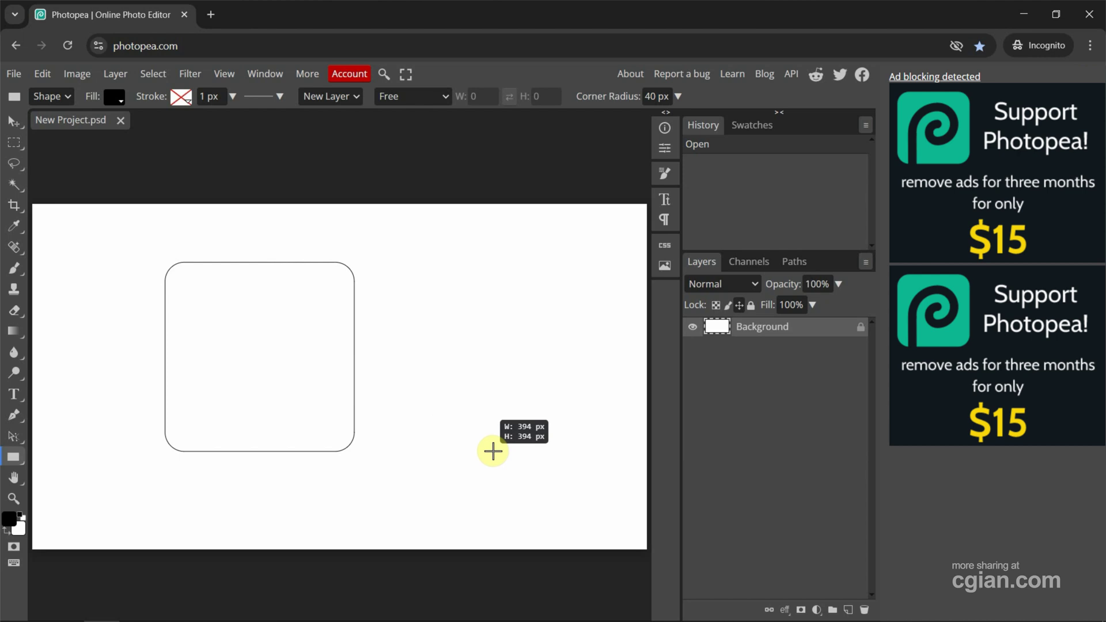
drag(494, 451, 493, 451)
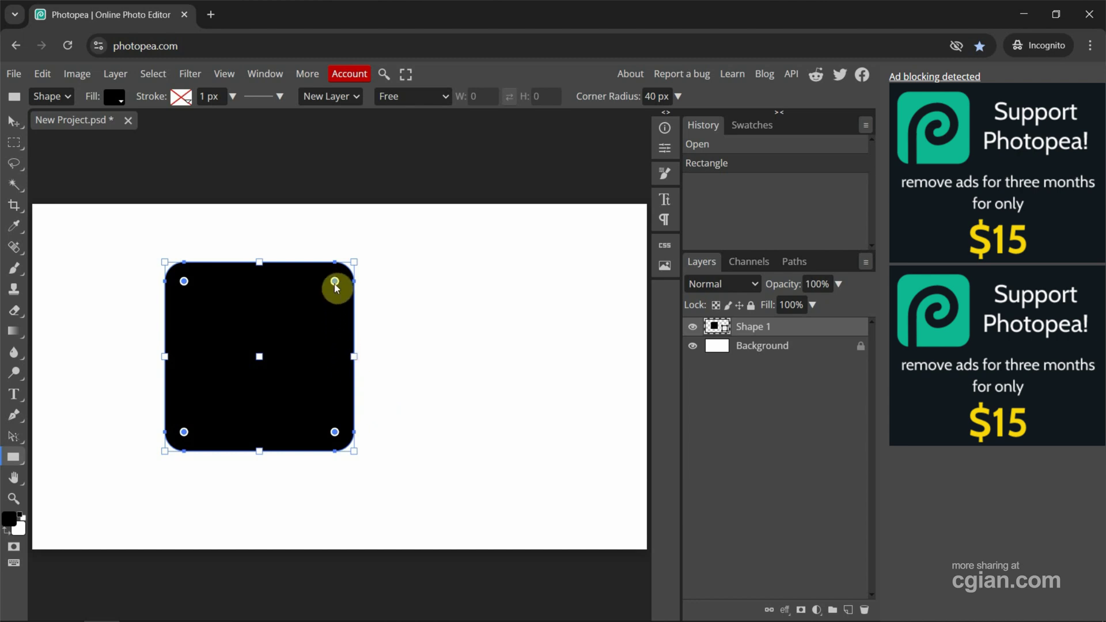
Drag a live corner radius handle inward to round the square's corners to about 83 px.
mouse_move(336, 284)
mouse_down()
mouse_move(325, 299)
mouse_move(368, 265)
mouse_move(312, 304)
mouse_up()
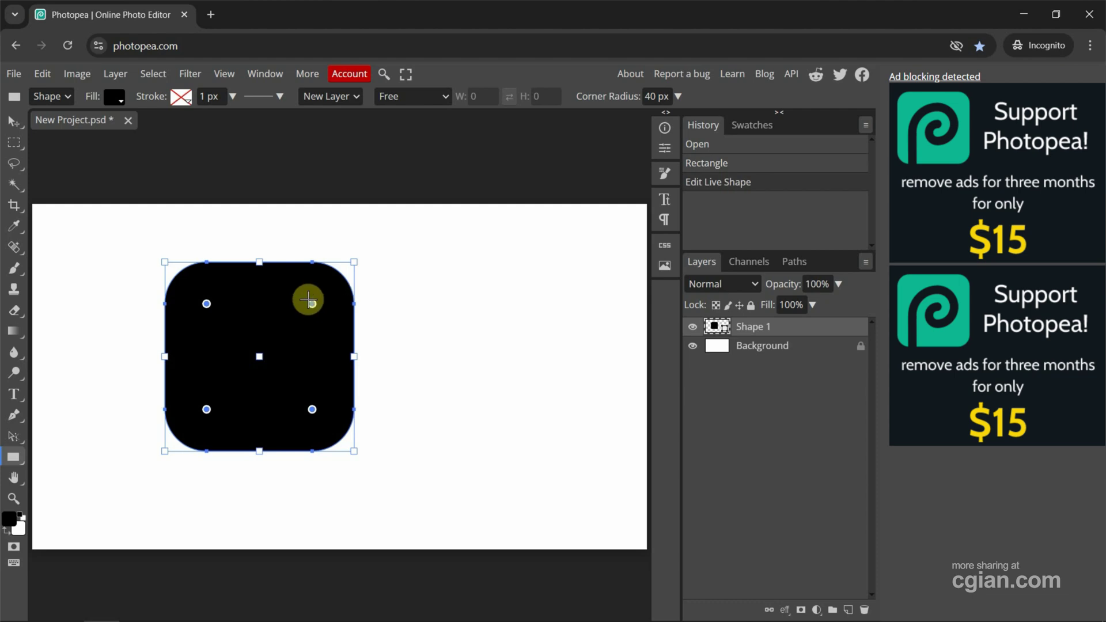